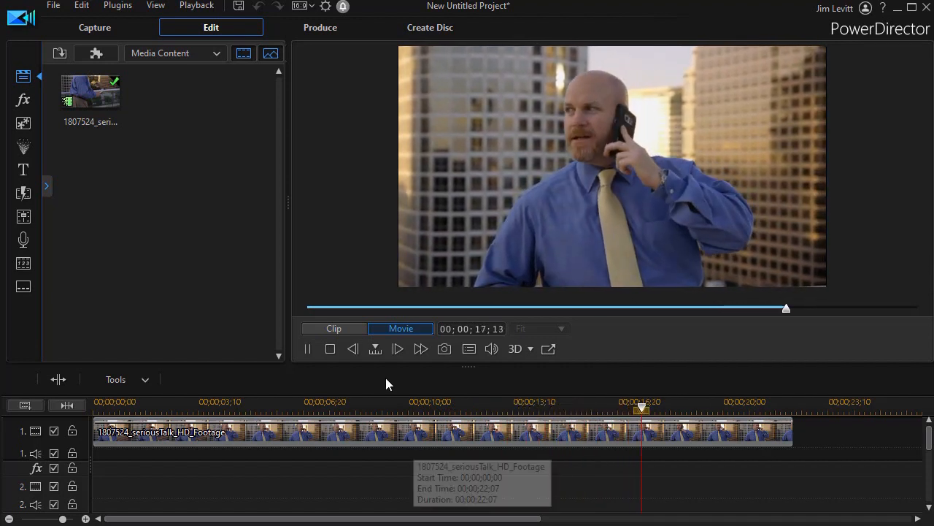
- Stop the movie preview and filter the title library to the Minimalist Titles Pack
left_click(307, 349)
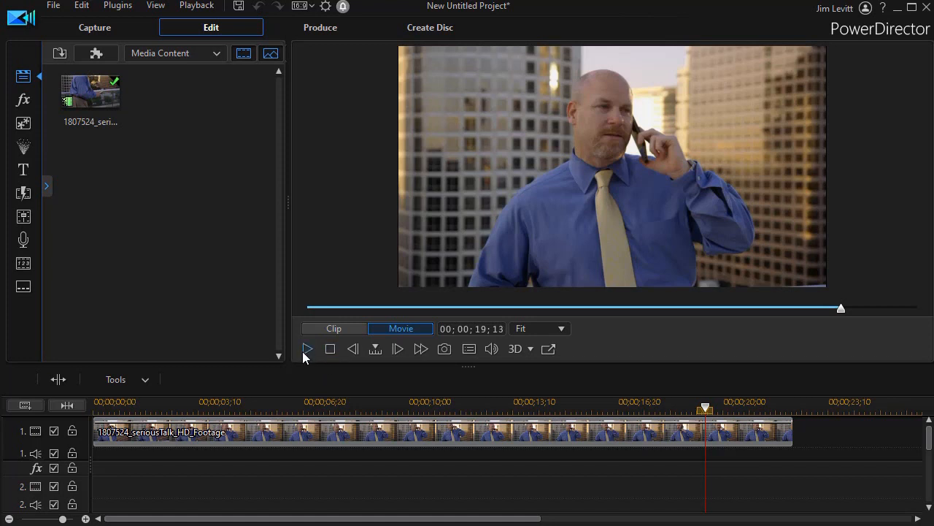
left_click(328, 349)
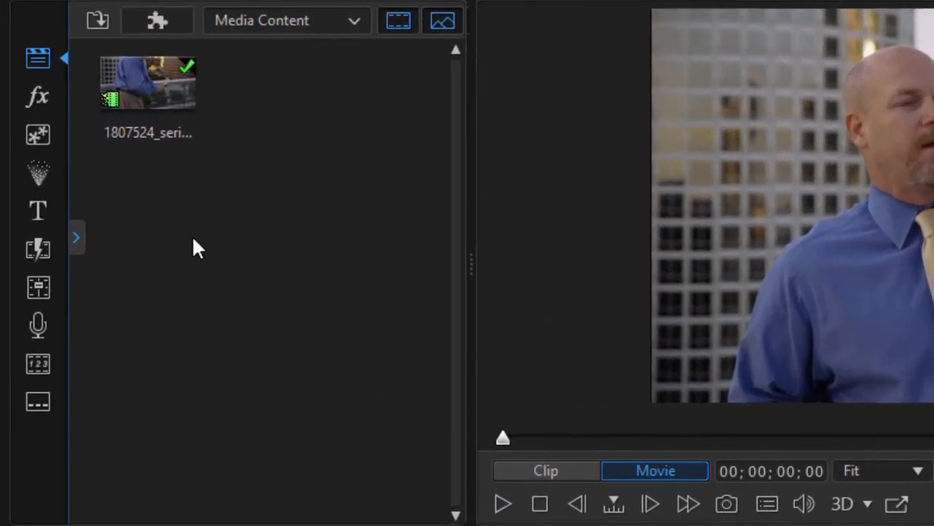
left_click(41, 206)
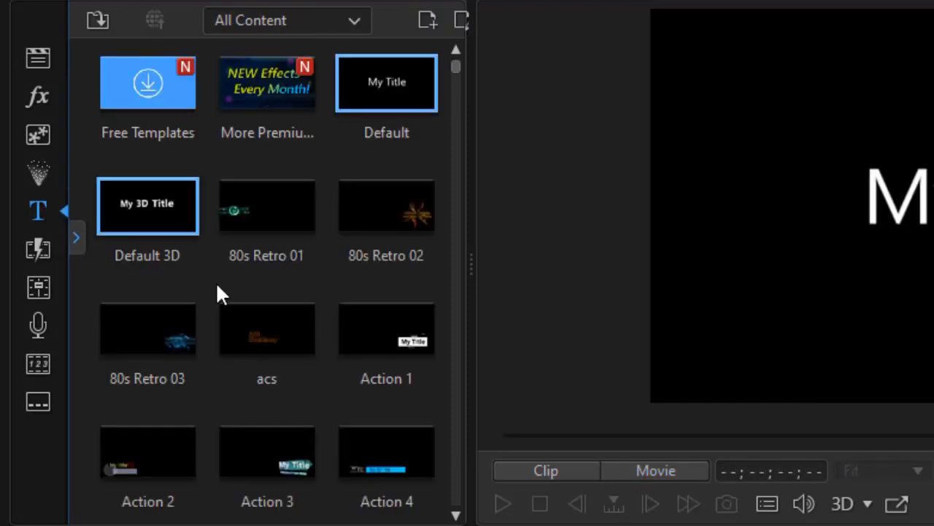
left_click(358, 20)
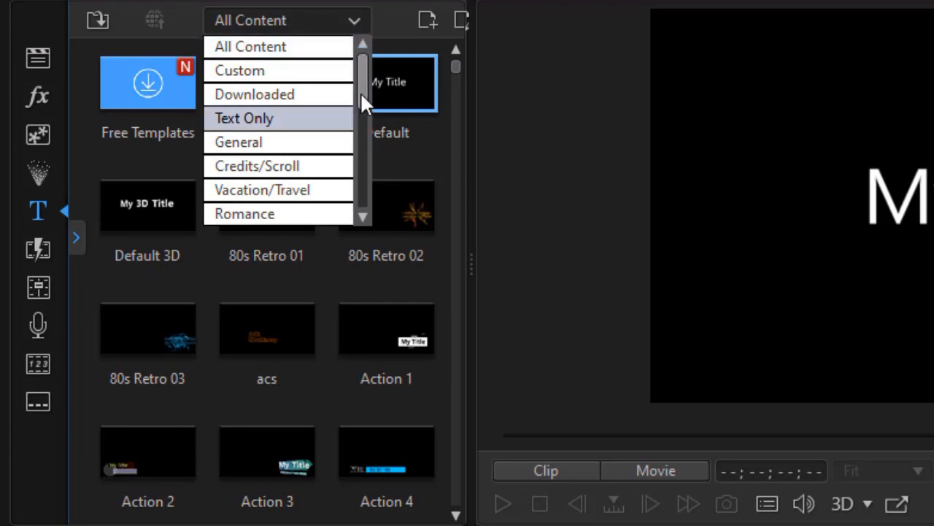
left_click_drag(362, 92, 365, 174)
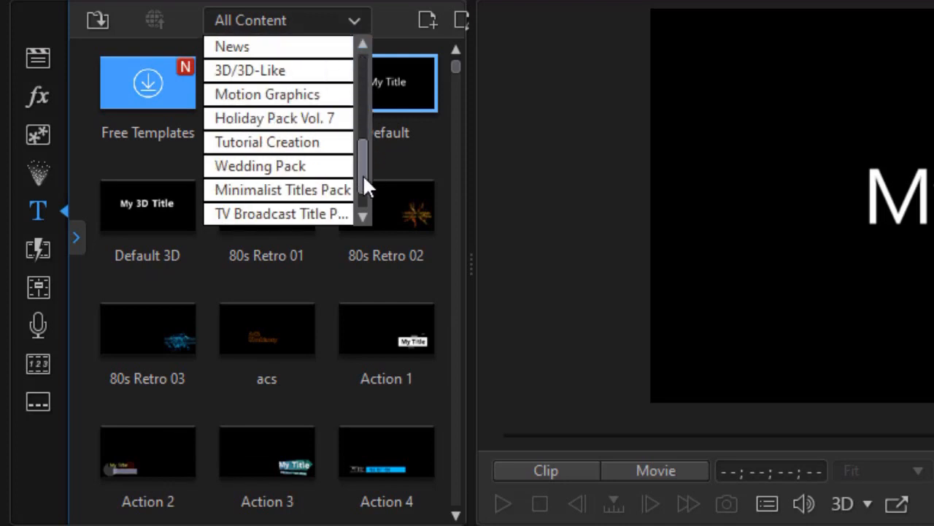
scroll(341, 175, "down", 1)
left_click(326, 174)
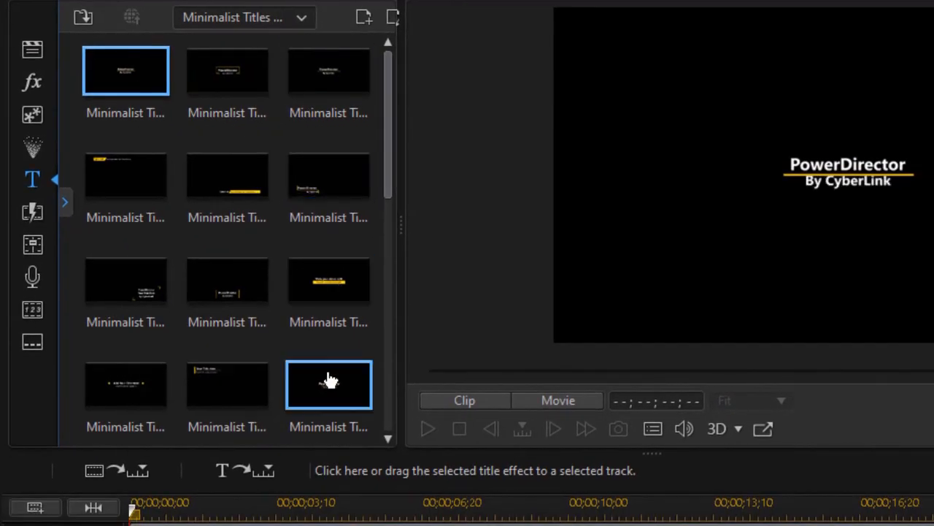
- Place the Minimalist Title 12 template on video track 2 at the start of the timeline
left_click(326, 398)
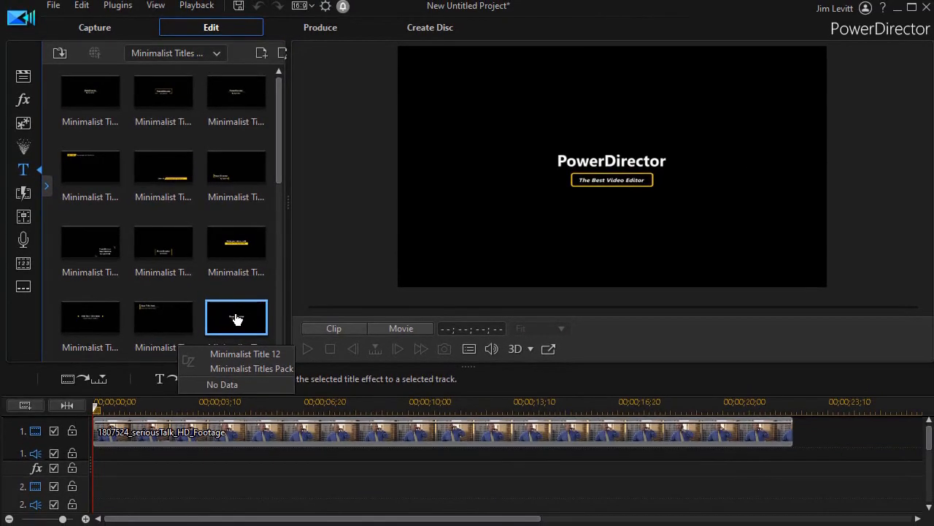
left_click_drag(236, 319, 81, 453)
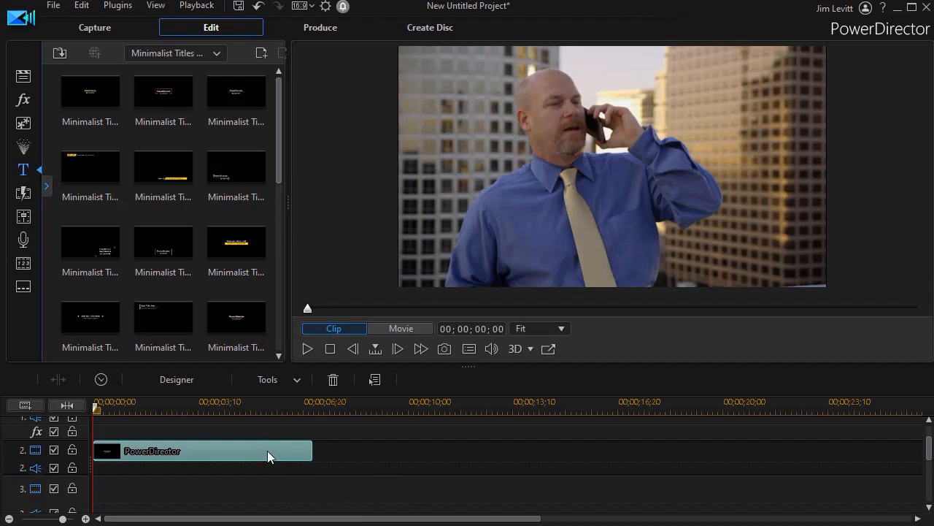
- Open the title for editing and replace the text "The Best Video Editor" with "Styled for Today"
double_click(267, 450)
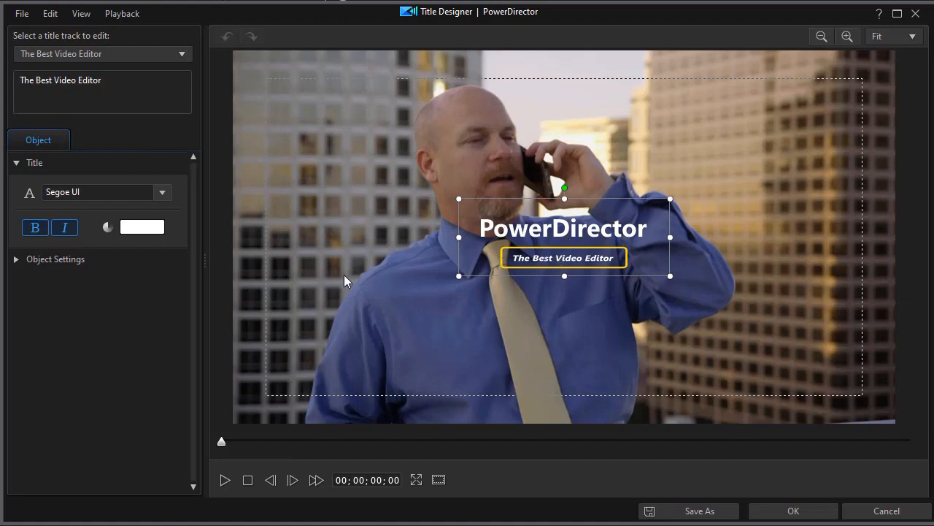
left_click_drag(107, 81, 19, 81)
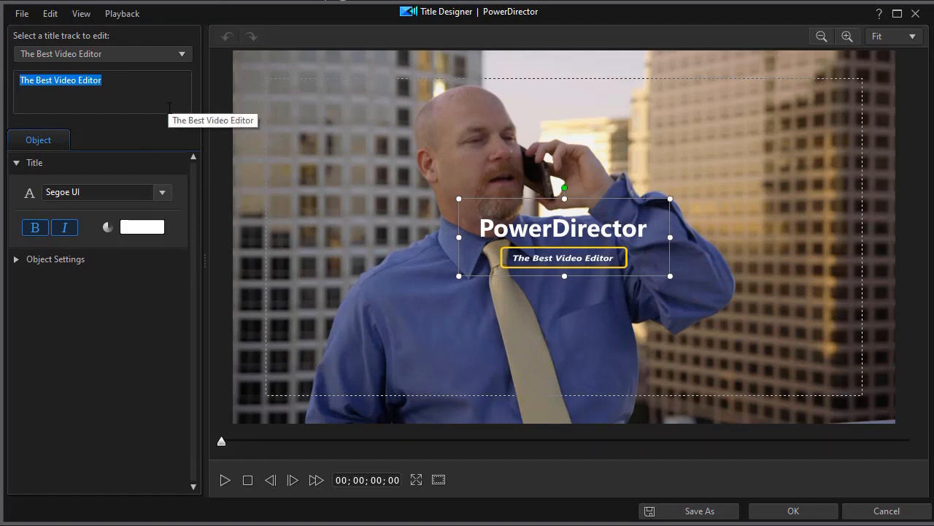
type("Styled for Today")
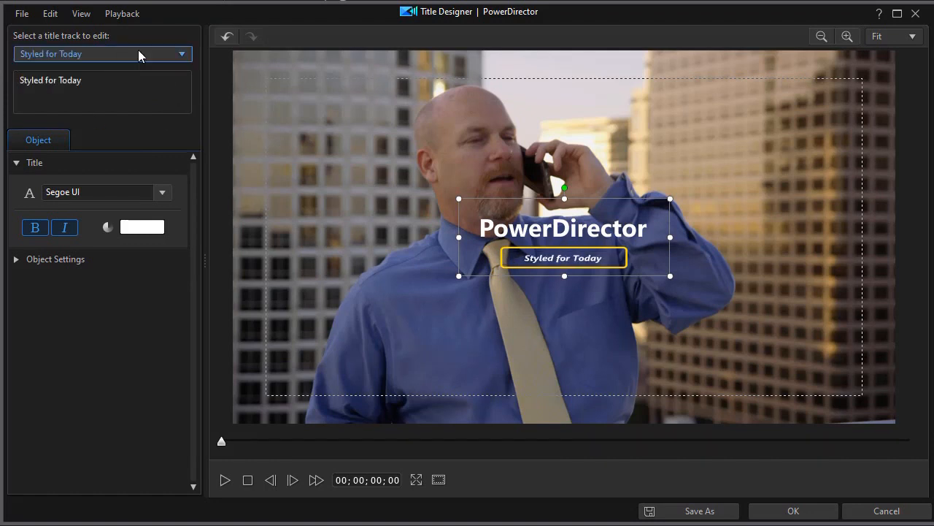
- Change the main title line from "PowerDirector" to "Bernouli"
left_click(181, 55)
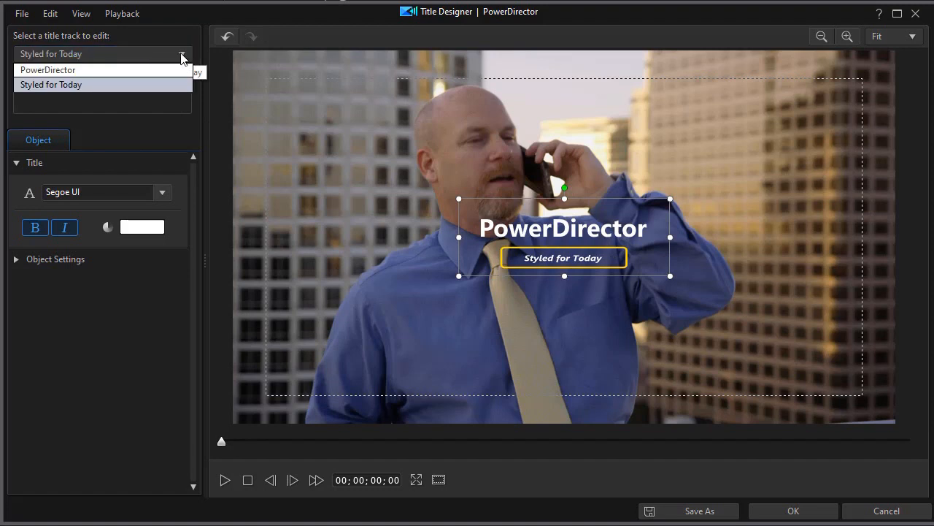
left_click(181, 59)
left_click(182, 57)
left_click(150, 71)
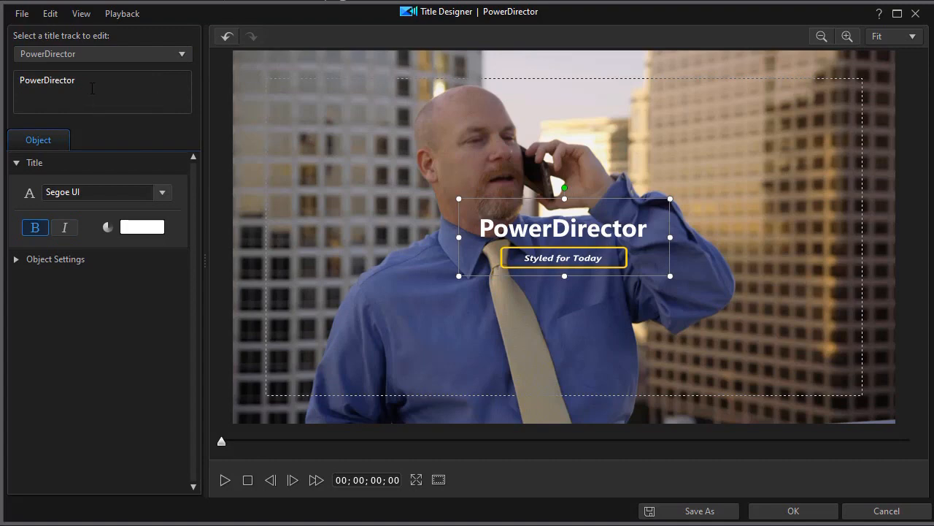
left_click_drag(93, 88, 20, 82)
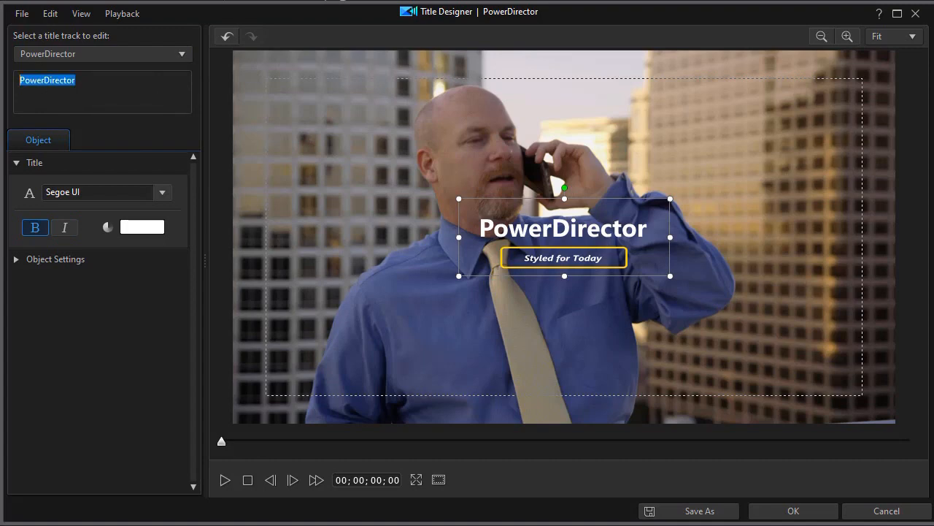
type("Bernouli")
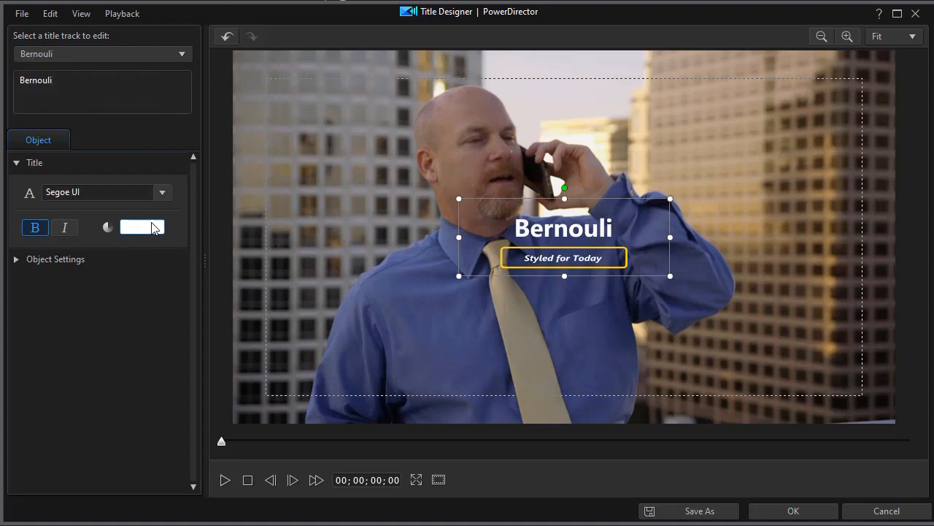
- Set the font colour of the "Bernouli" line to the very dark red basic colour
left_click(155, 229)
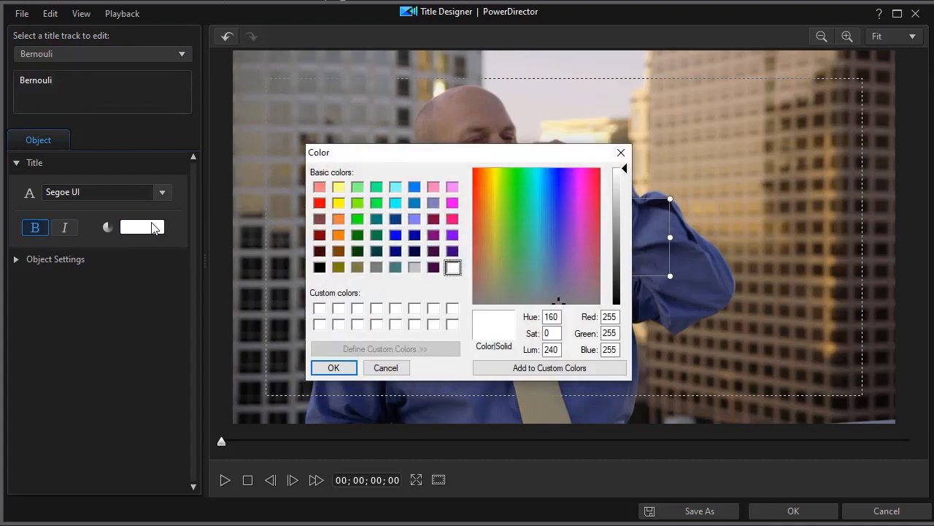
left_click(321, 252)
left_click(333, 368)
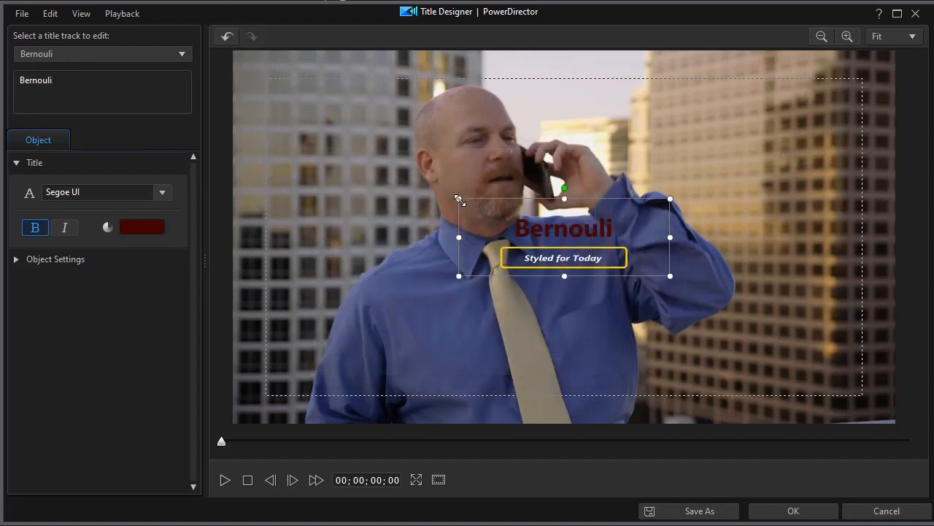
- Enlarge the whole title and move it to the lower-right corner of the frame's safe area, then preview and accept it
left_click_drag(462, 199, 252, 91)
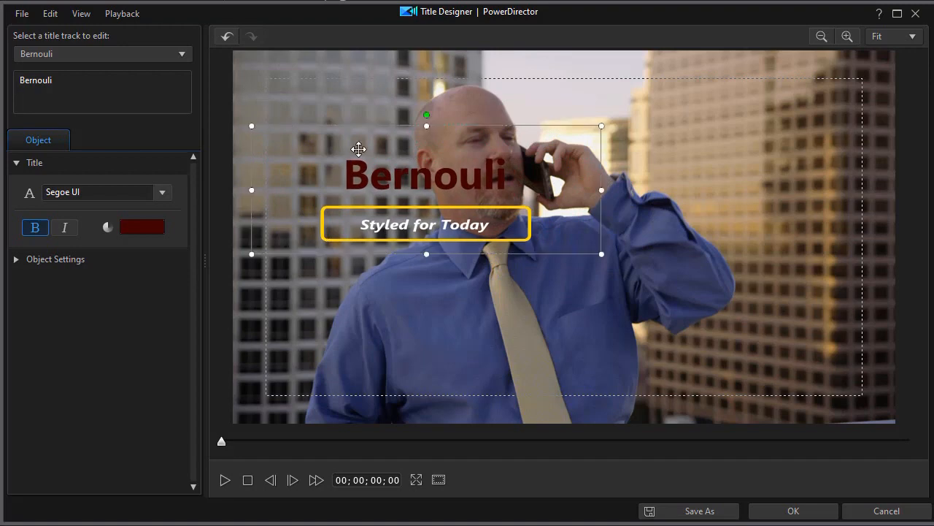
left_click_drag(395, 182, 659, 319)
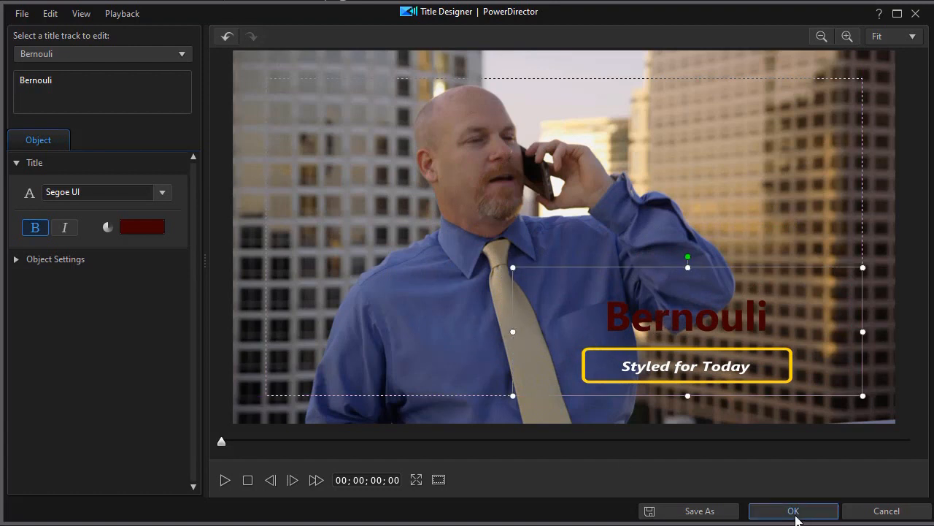
left_click(225, 478)
left_click_drag(221, 442, 849, 426)
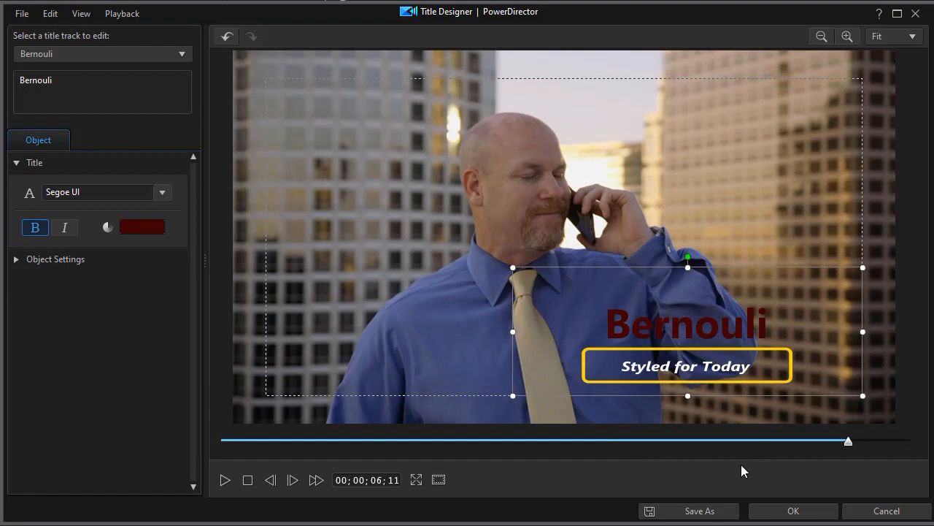
left_click(800, 511)
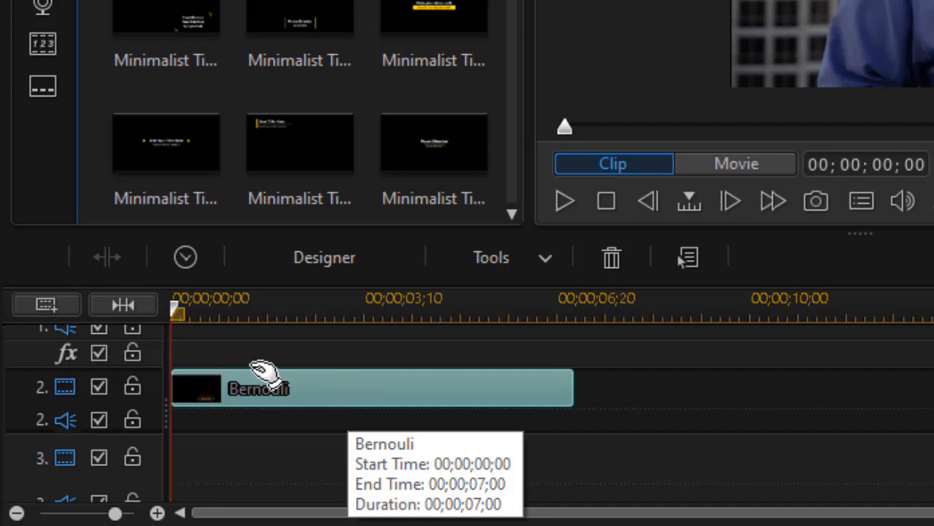
- Scrub through the first two seconds of the movie to examine when the title's opening animation is complete
left_click(177, 310)
left_click_drag(177, 310, 209, 313)
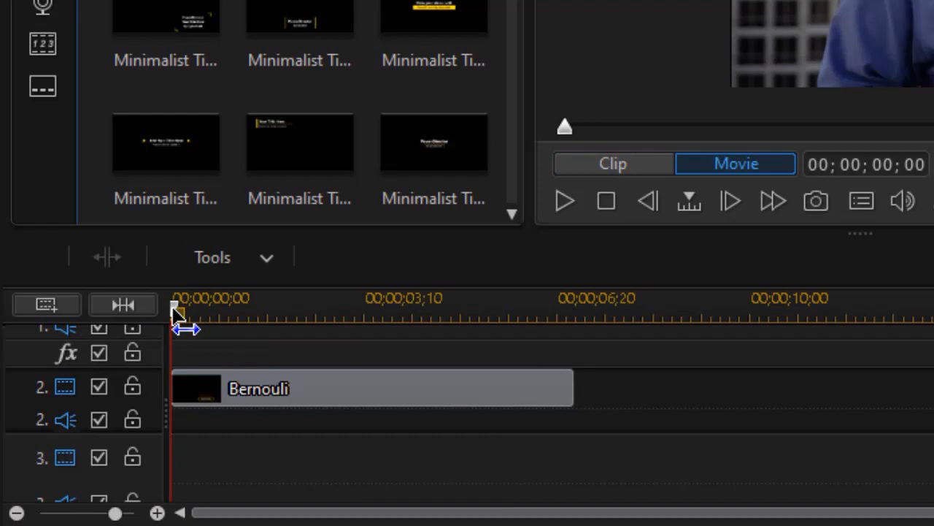
left_click_drag(154, 374, 190, 375)
left_click_drag(148, 425, 158, 425)
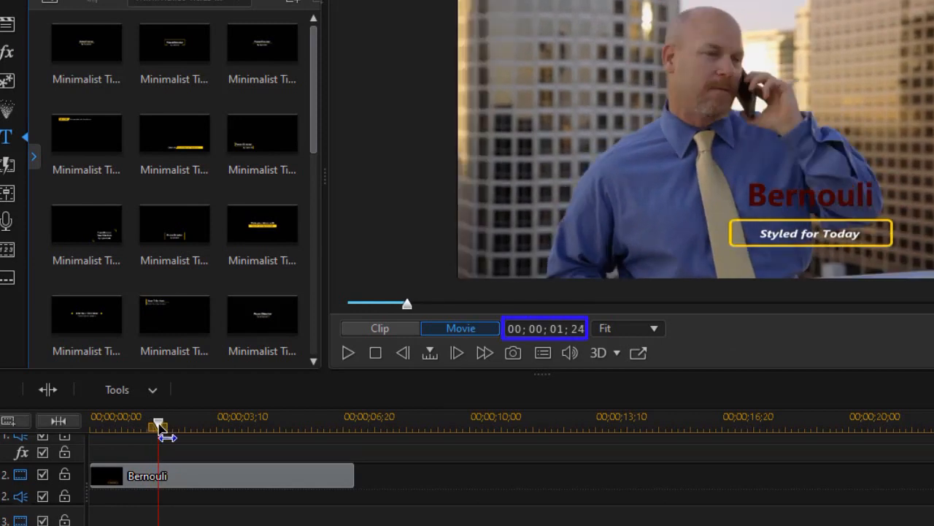
left_click_drag(160, 426, 154, 427)
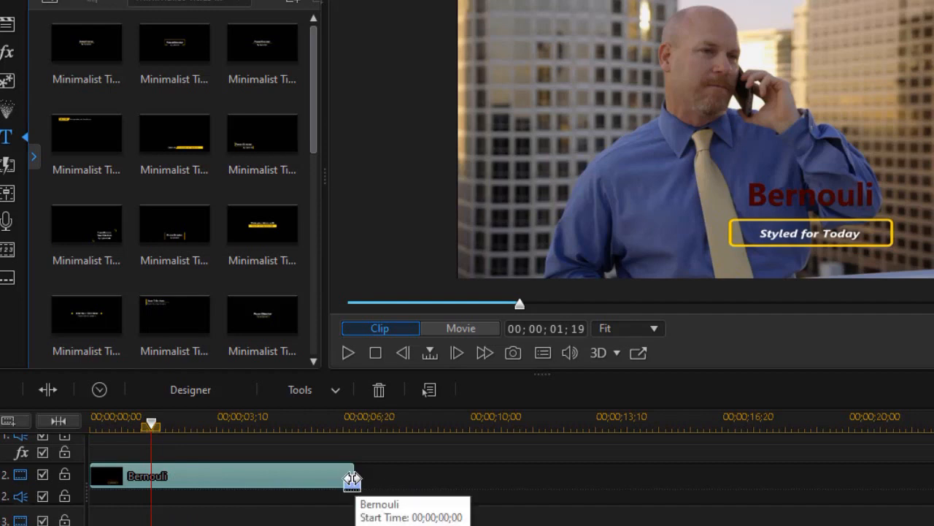
- Shorten the Bernouli title clip on track 2 so that it ends at 00;00;02;03
left_click_drag(351, 478, 171, 479)
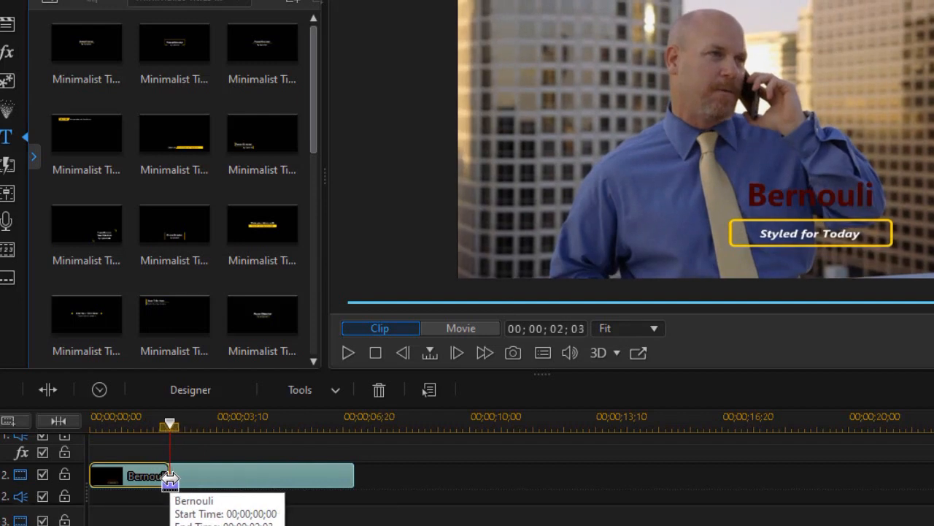
left_click_drag(171, 480, 169, 480)
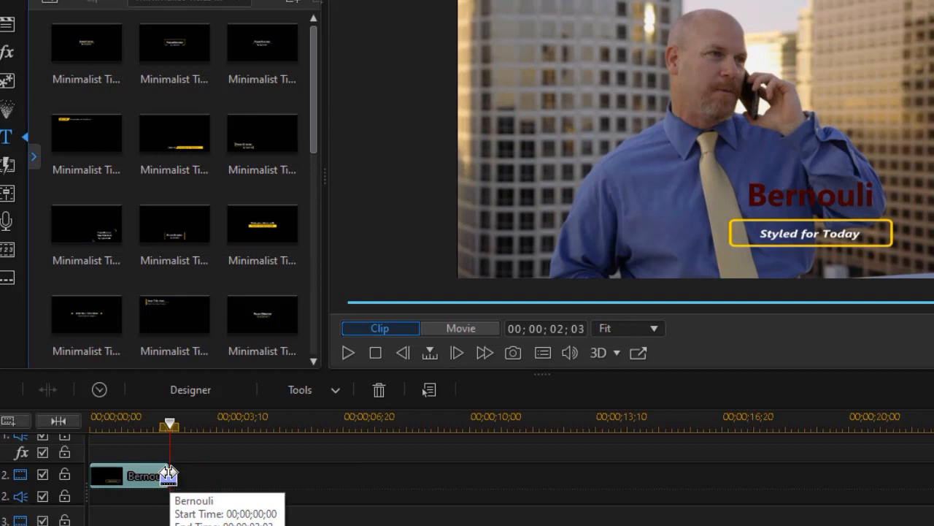
- Play the movie from the start to check the shortened title, and pause a few seconds after it ends
left_click_drag(170, 428, 69, 446)
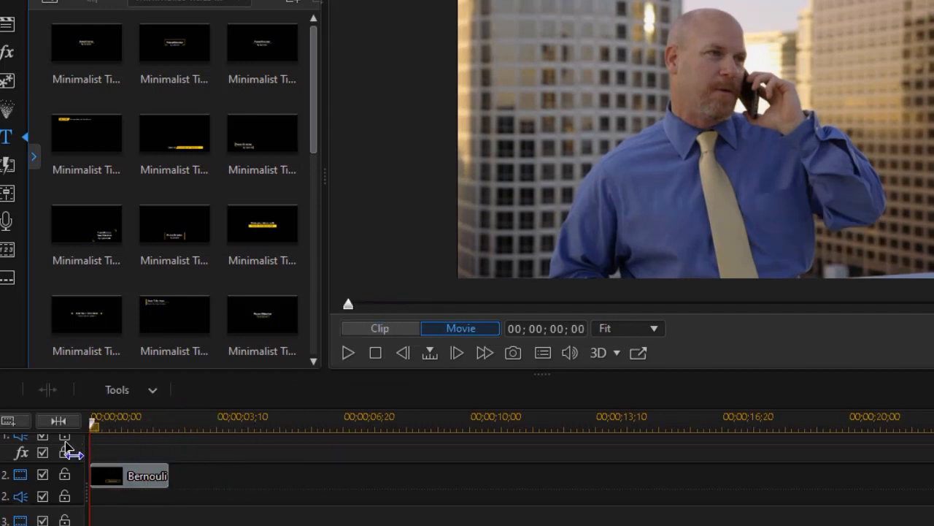
left_click(345, 351)
left_click(344, 352)
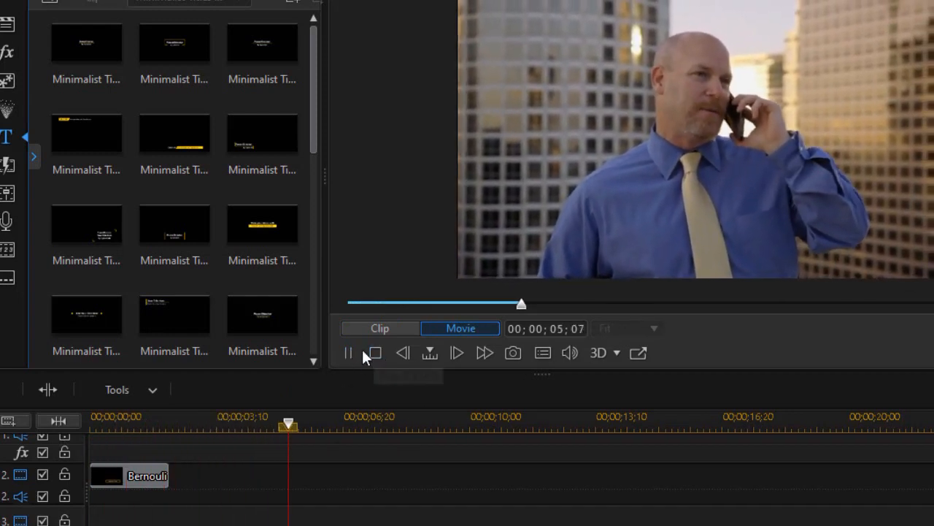
left_click(347, 353)
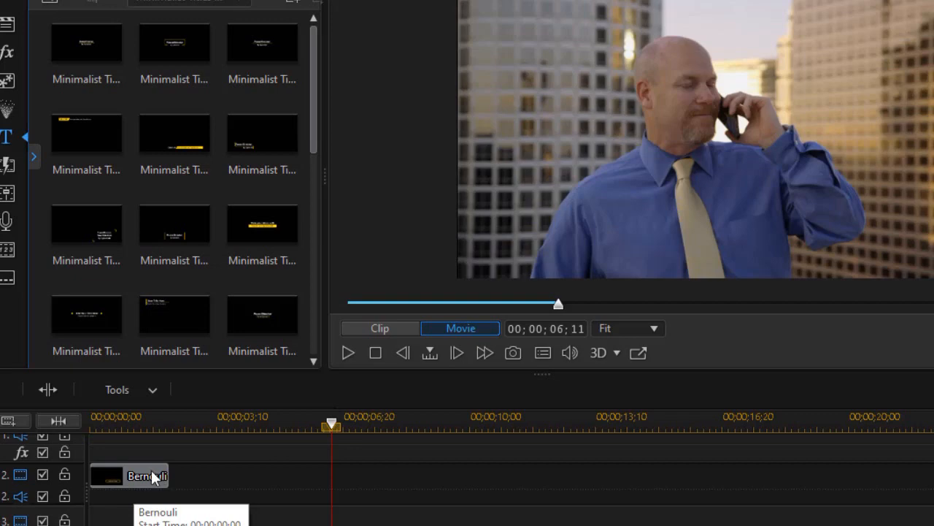
- With video track 1 hidden, take a snapshot of the title clip's last frame at 00;00;02;03, and show the track again
scroll(511, 478, "up", 2)
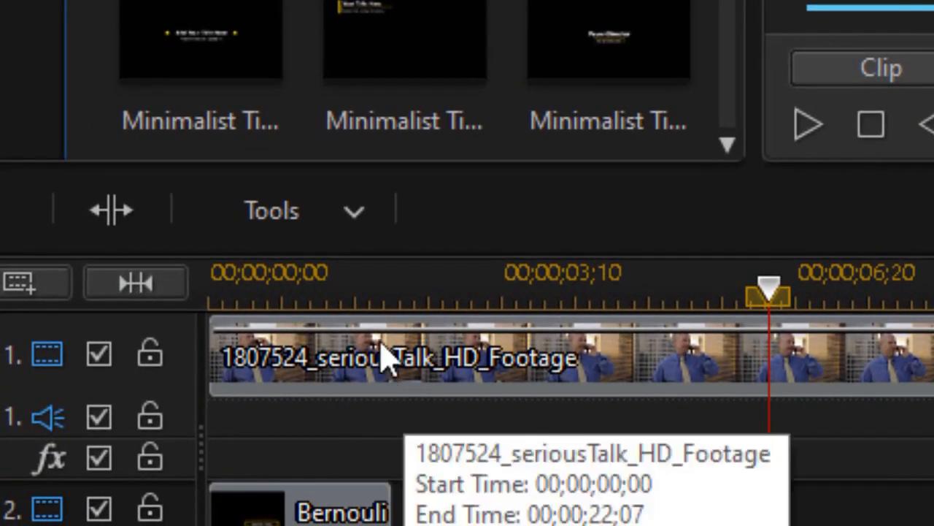
left_click(100, 361)
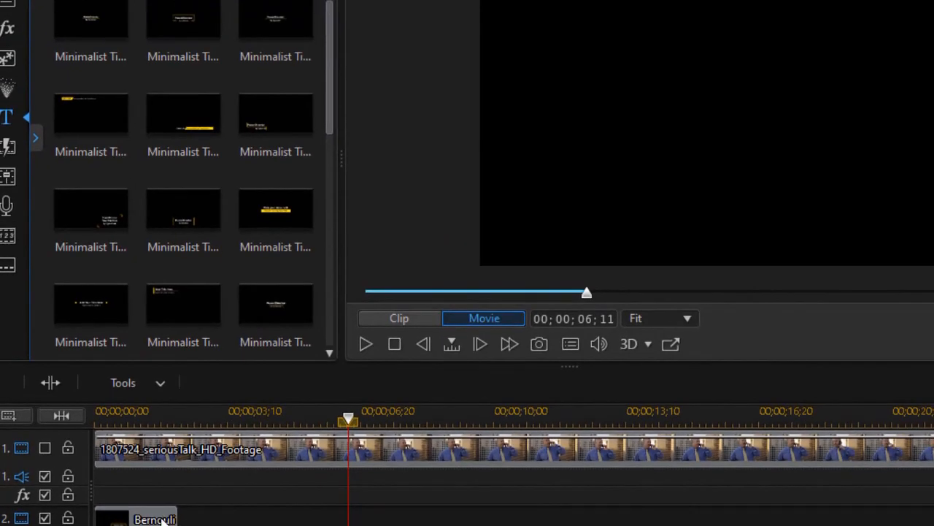
left_click(162, 519)
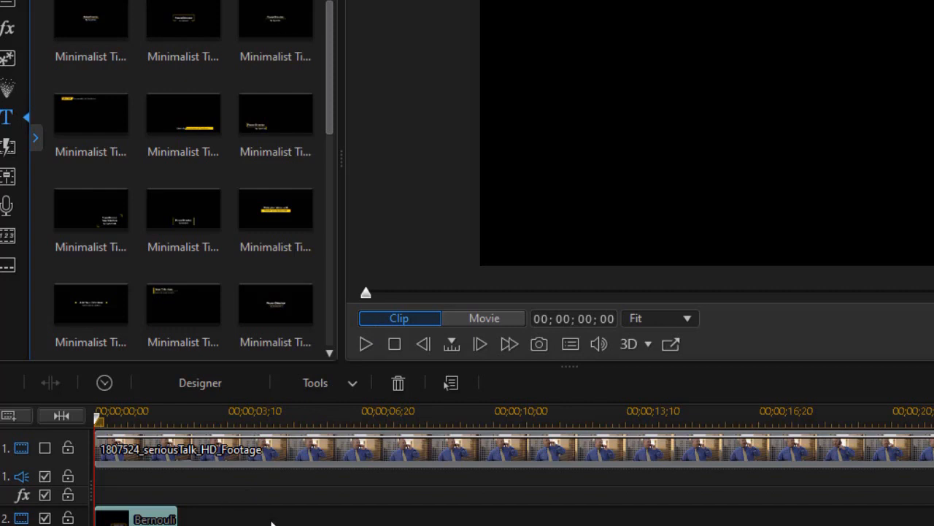
key("End")
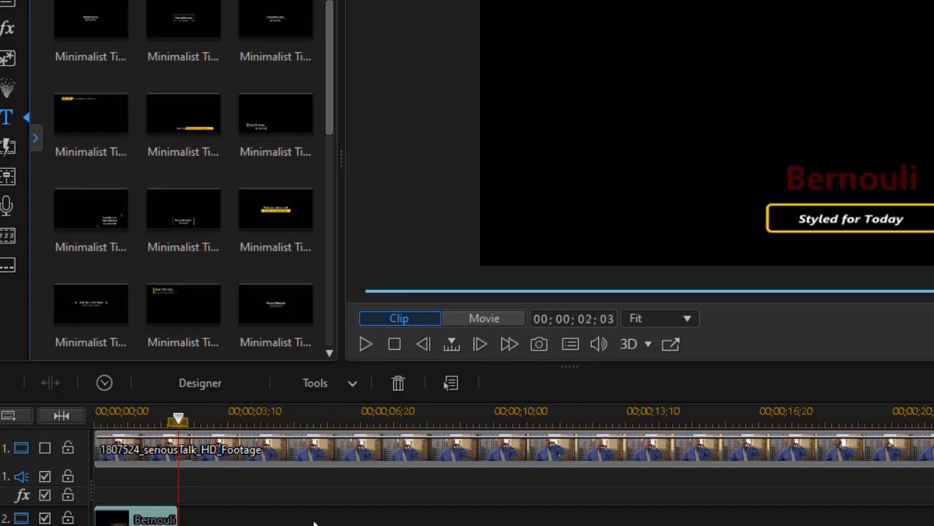
key("ctrl+p")
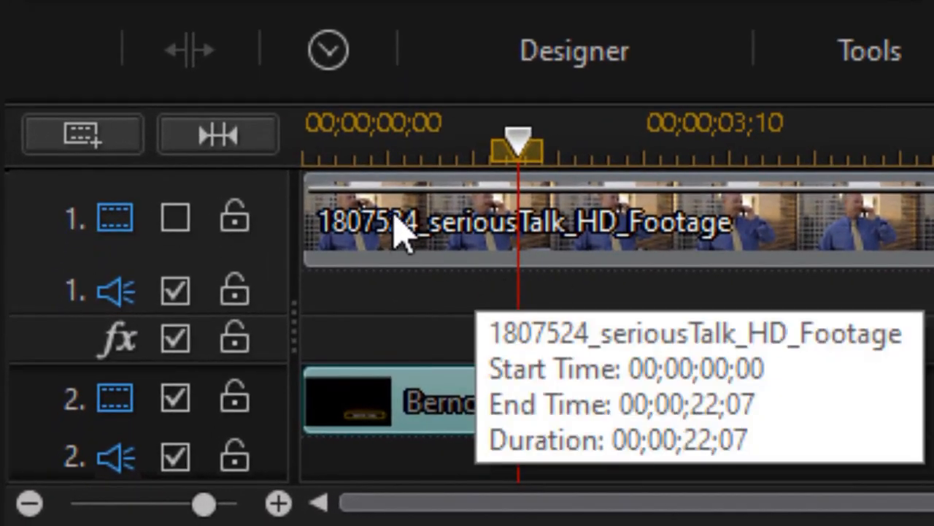
left_click(173, 219)
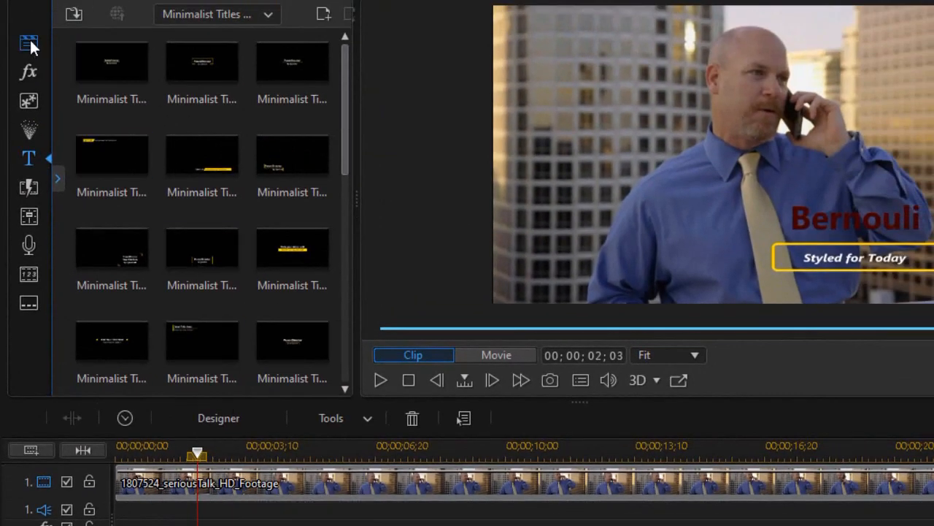
- Place the title5.jpg snapshot from the media library on track 2, directly after the Bernouli title clip
left_click(29, 42)
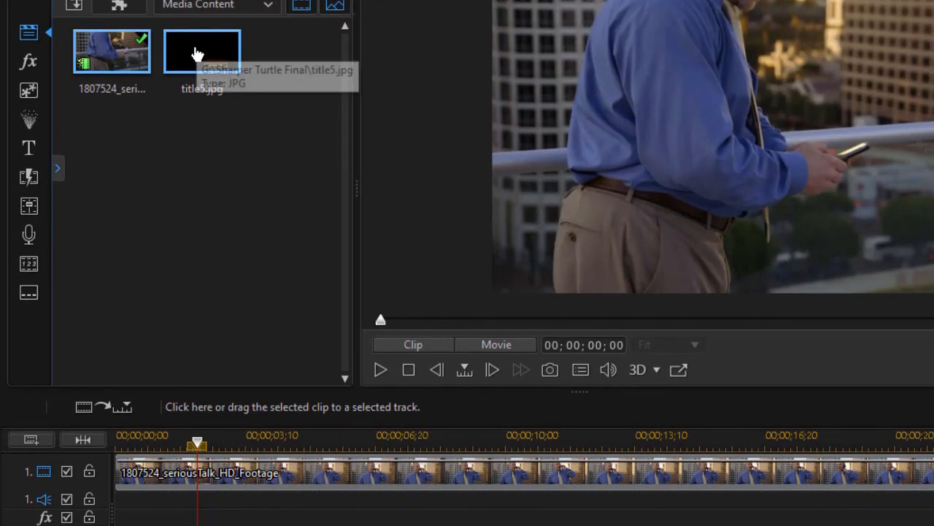
left_click_drag(198, 66, 184, 233)
left_click_drag(184, 160, 199, 485)
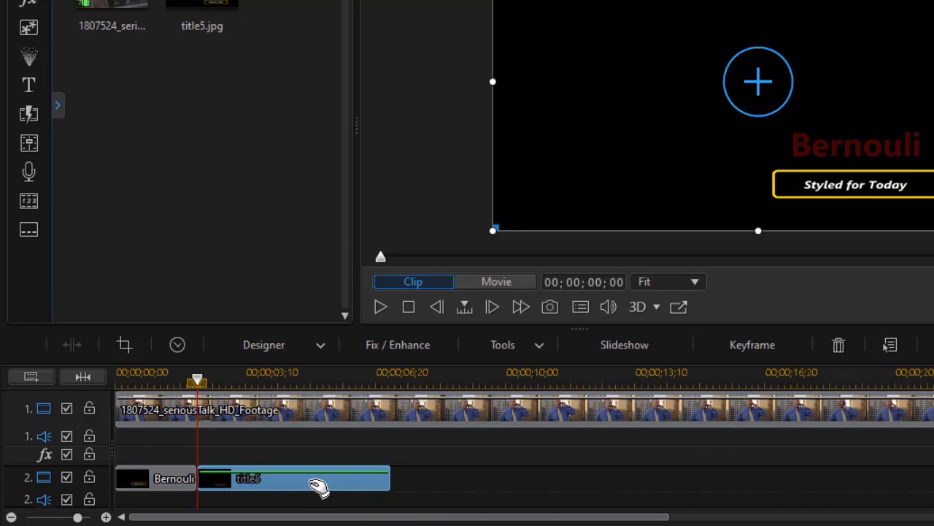
- Apply a chroma key to the title5 still that removes its black background, and accept the change
double_click(309, 483)
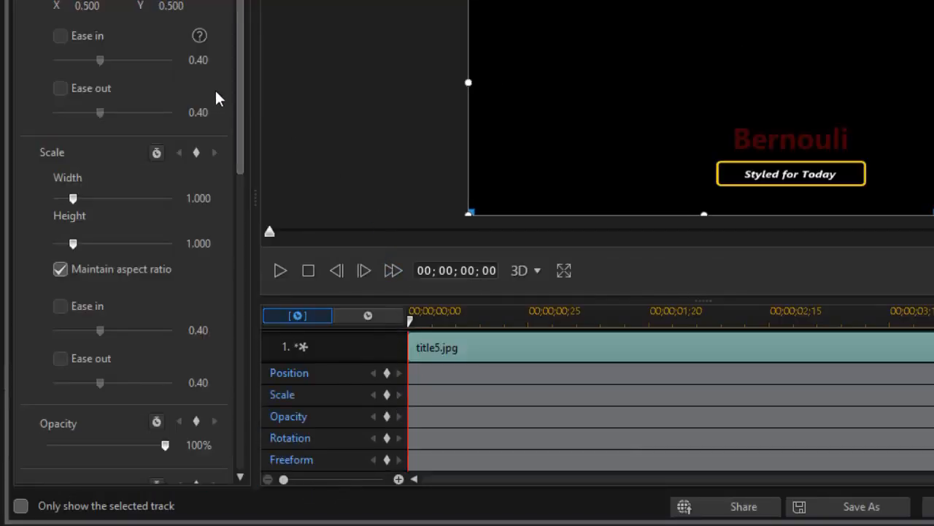
left_click_drag(240, 100, 266, 322)
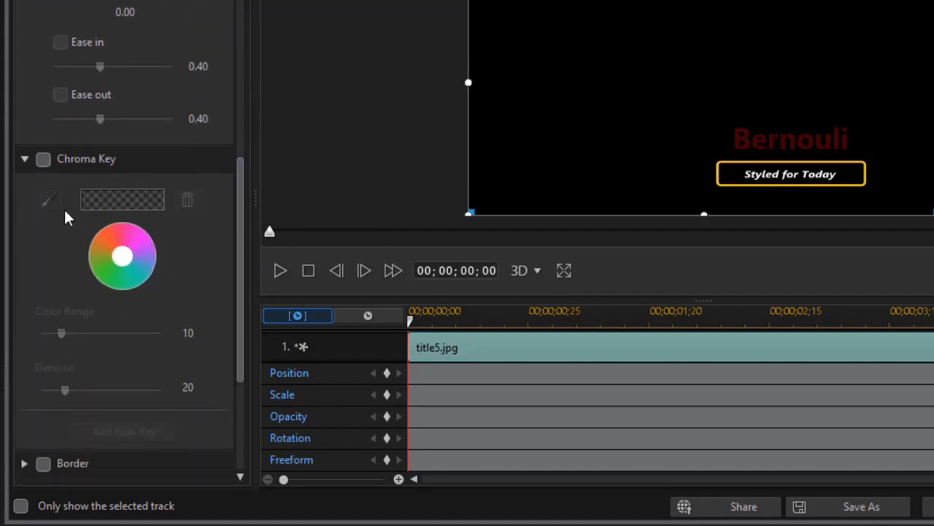
left_click(44, 159)
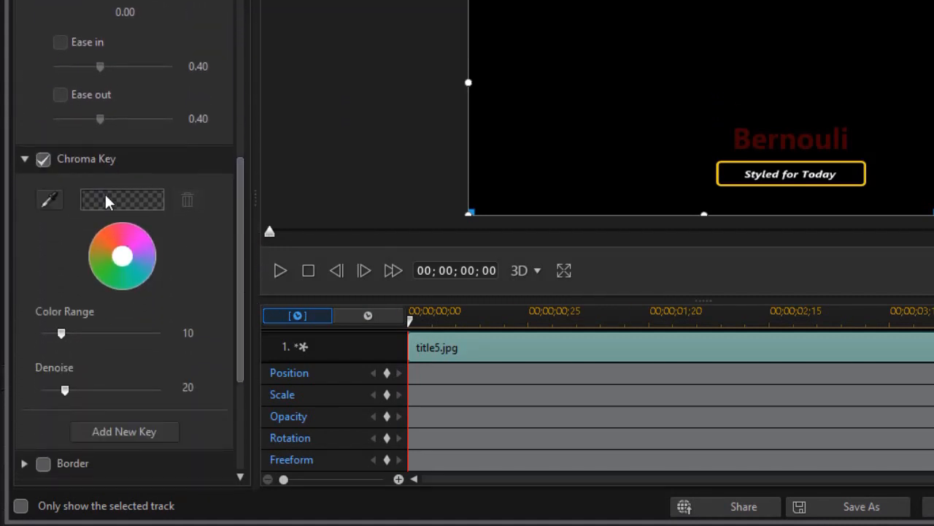
left_click(51, 201)
left_click(606, 111)
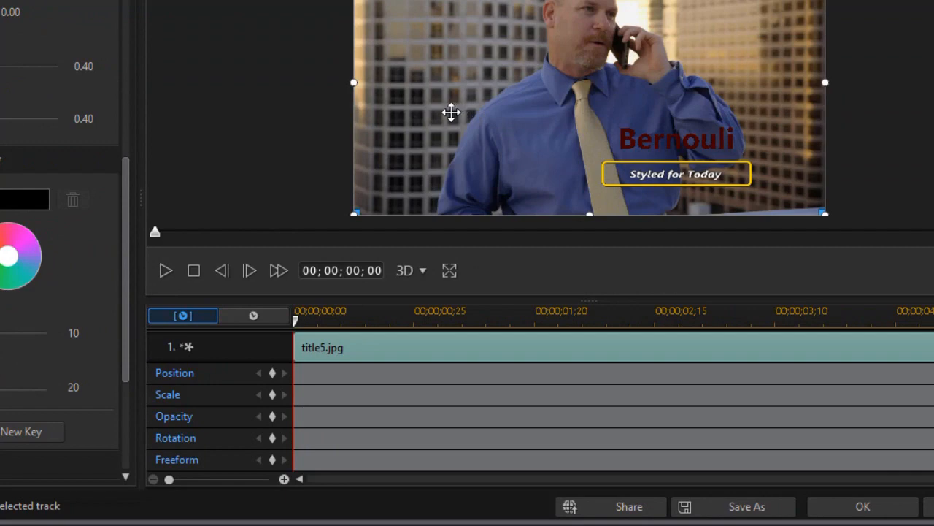
left_click(861, 508)
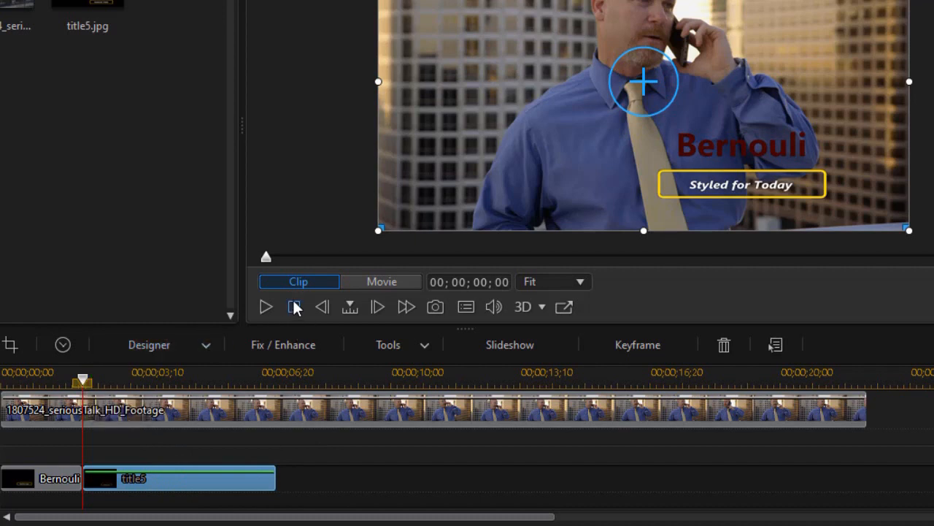
- Play the whole movie from the start to check the join between title and still, and pause after the still ends
left_click(349, 281)
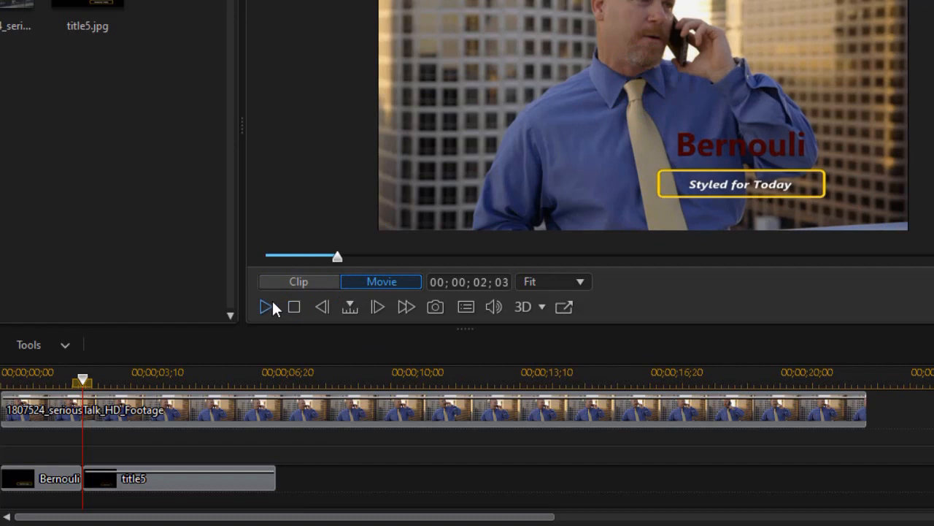
left_click(295, 306)
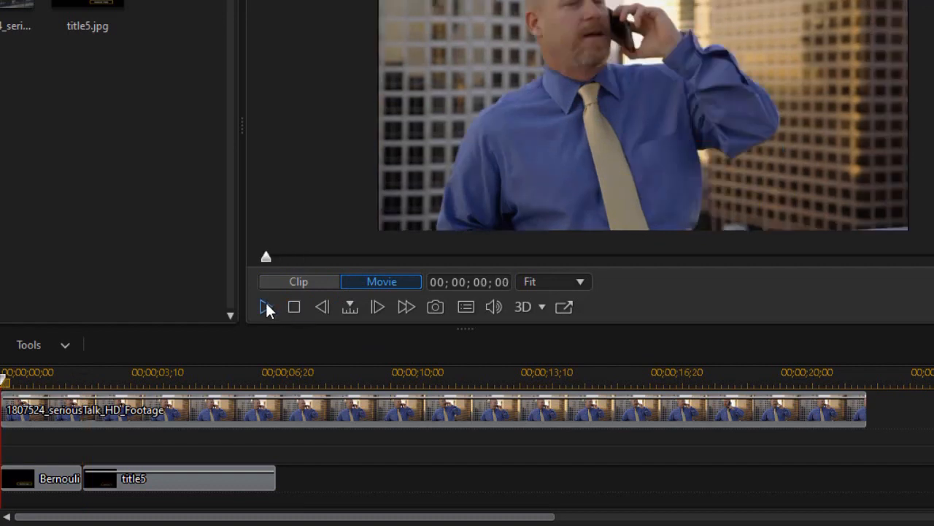
left_click(265, 304)
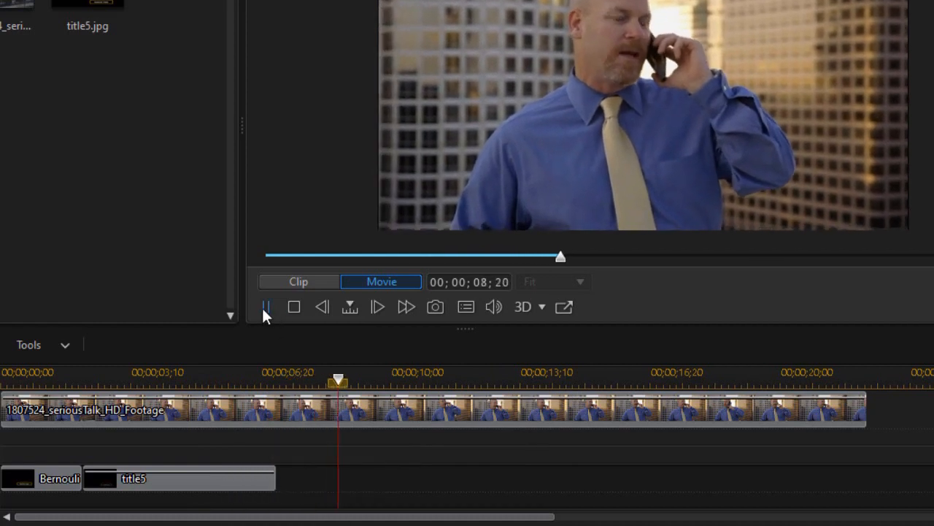
left_click(265, 307)
- Lengthen the title5 still on track 2 to a duration of about 00;00;06;16 by extending its end
left_click(254, 481)
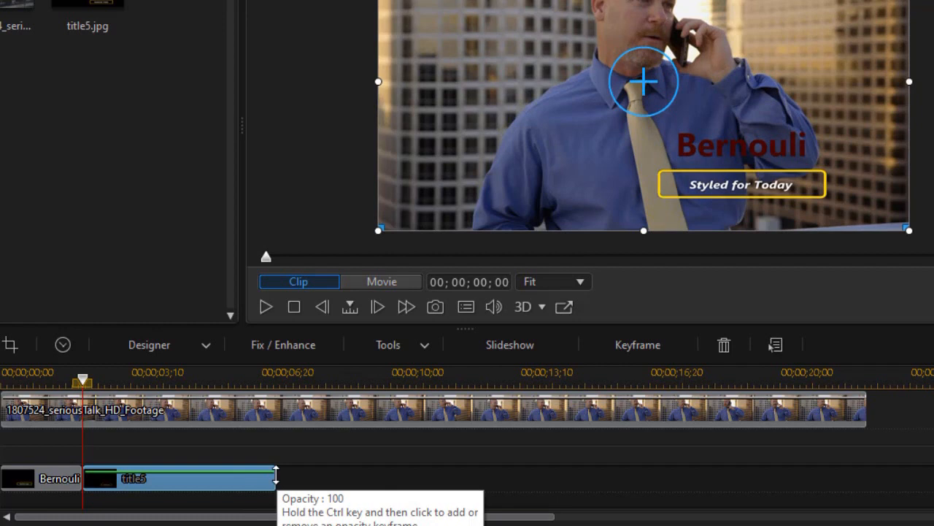
left_click(284, 478)
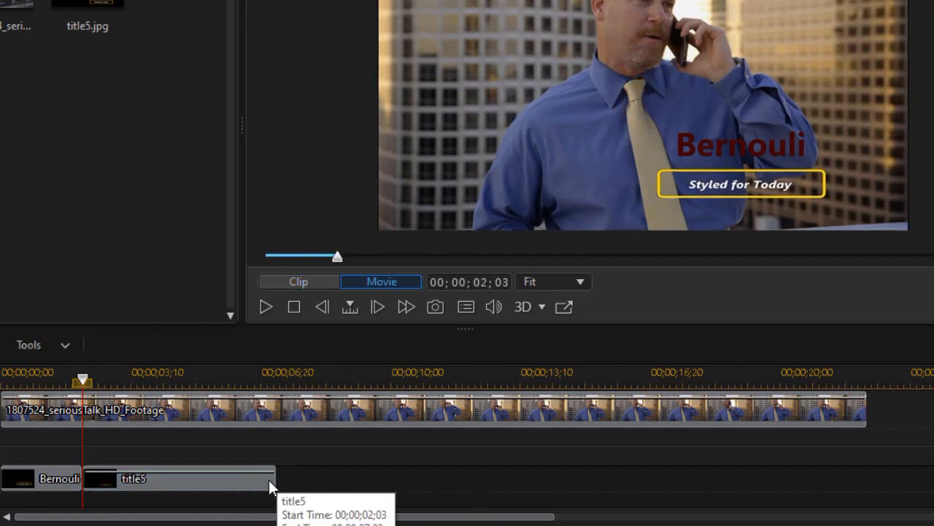
left_click(269, 479)
left_click_drag(275, 478, 336, 478)
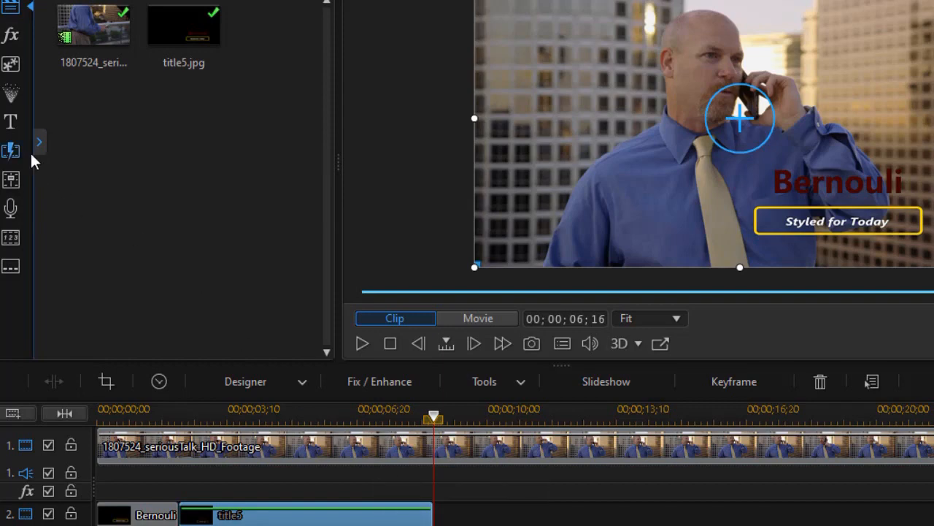
- Add a Fade transition to the end of the title5 still and shorten it to about the clip's last second
left_click(9, 151)
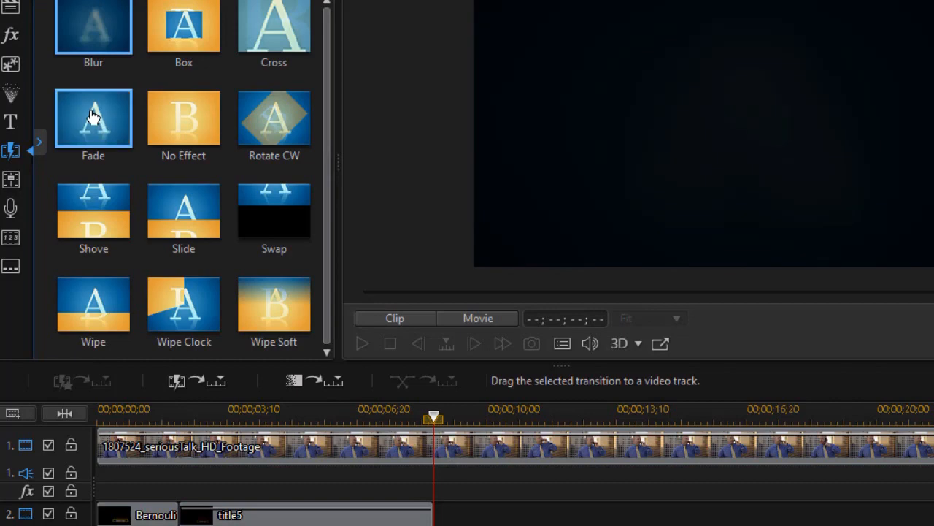
left_click_drag(97, 134, 373, 517)
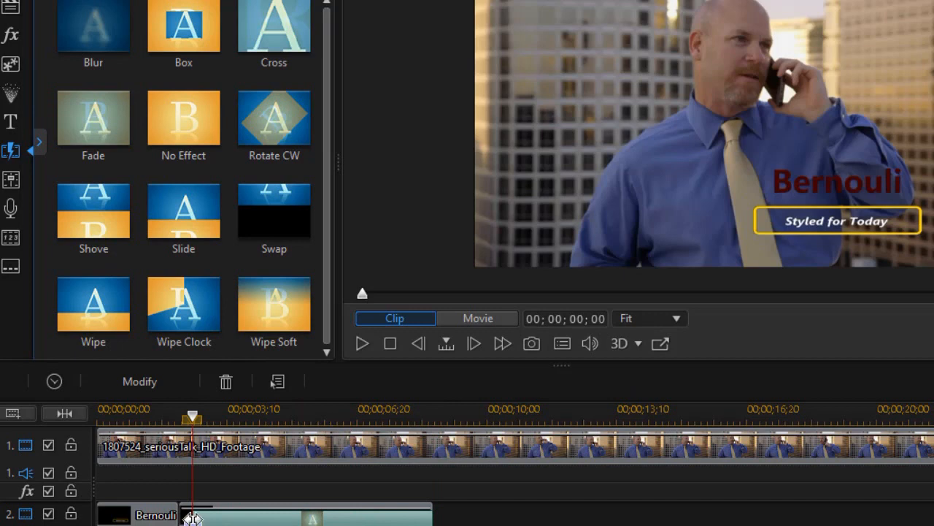
left_click_drag(194, 517, 396, 519)
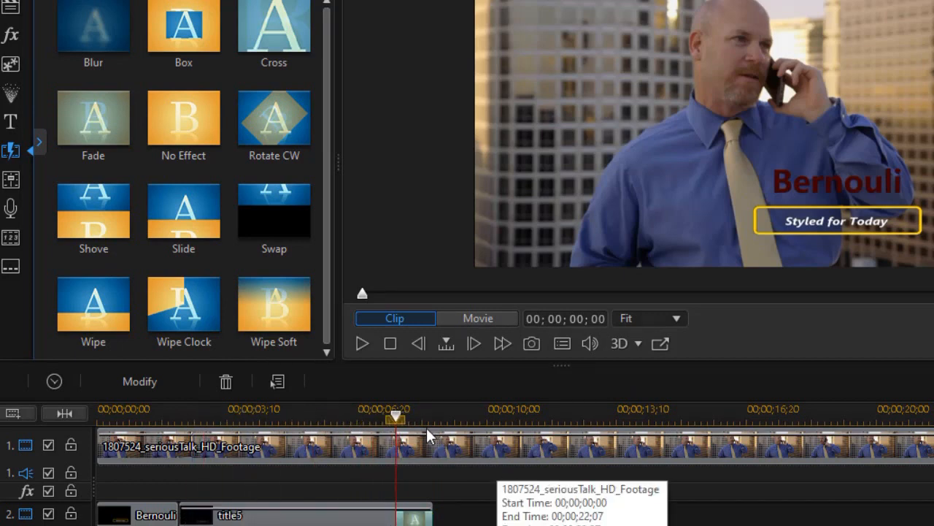
- Play the movie from the beginning to check the extended title with its closing fade
left_click_drag(396, 422, 92, 467)
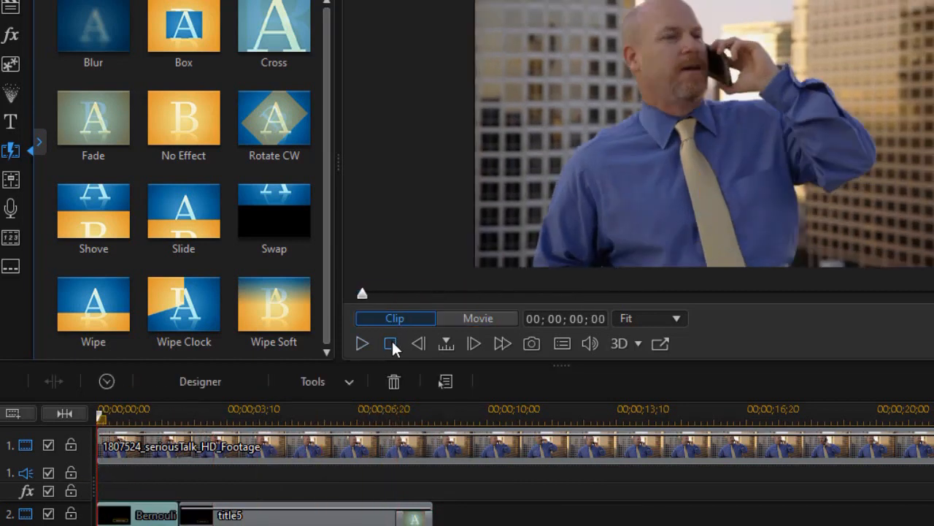
left_click(478, 314)
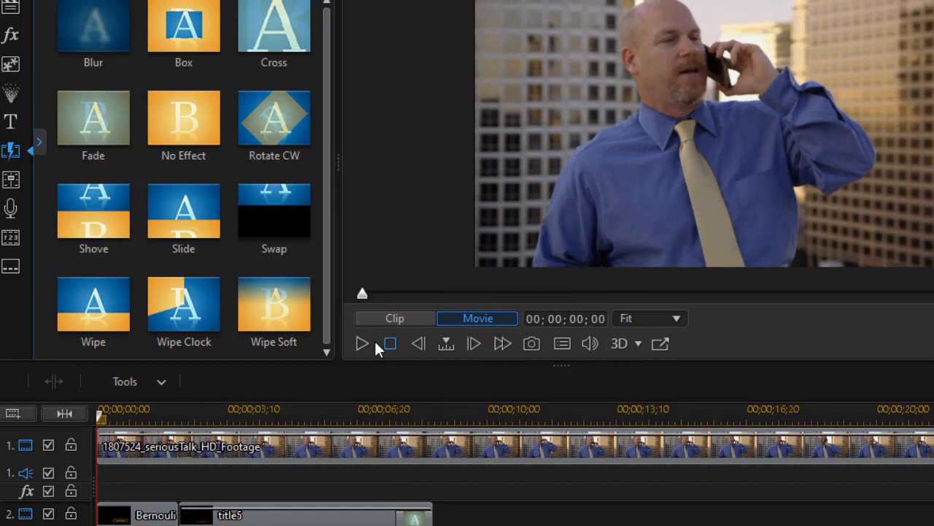
left_click(364, 340)
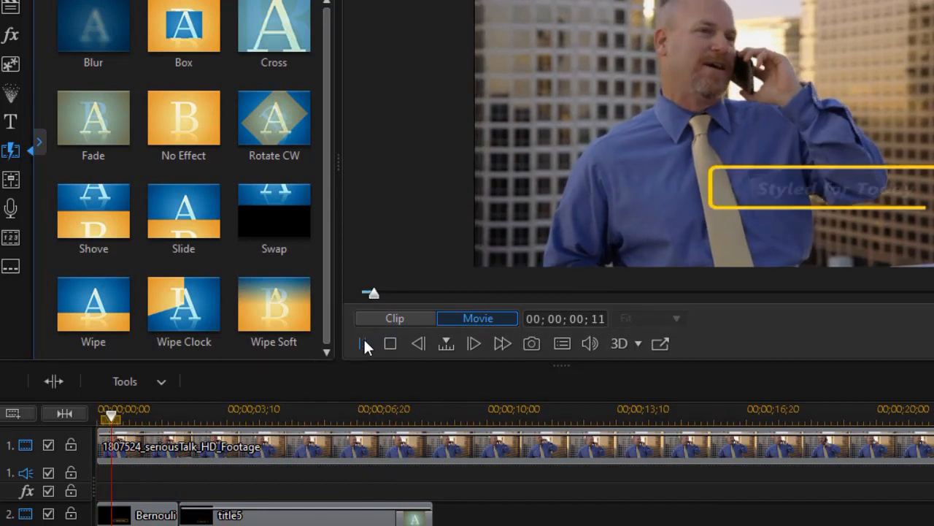